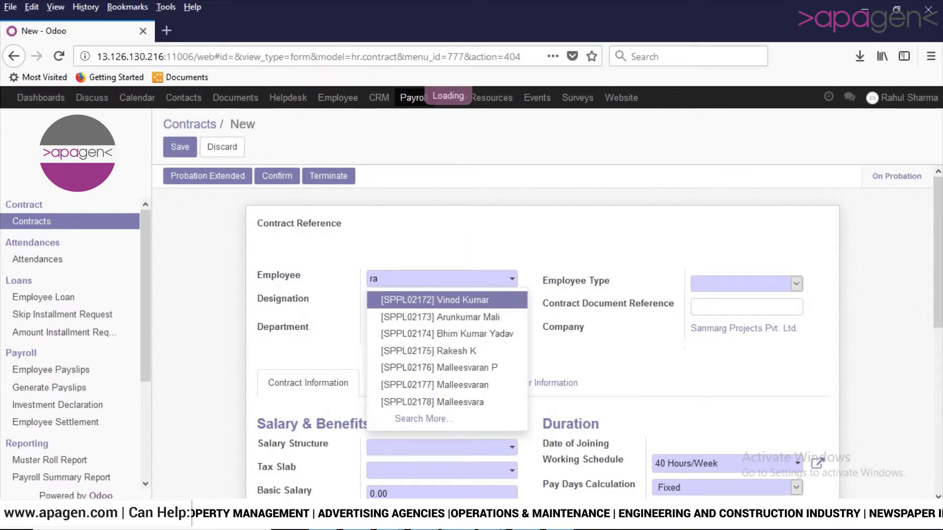
# - Search for the employee by first name and select the second matching person as the new contract's employee
pyautogui.write('j')
pyautogui.press('BackSpace')
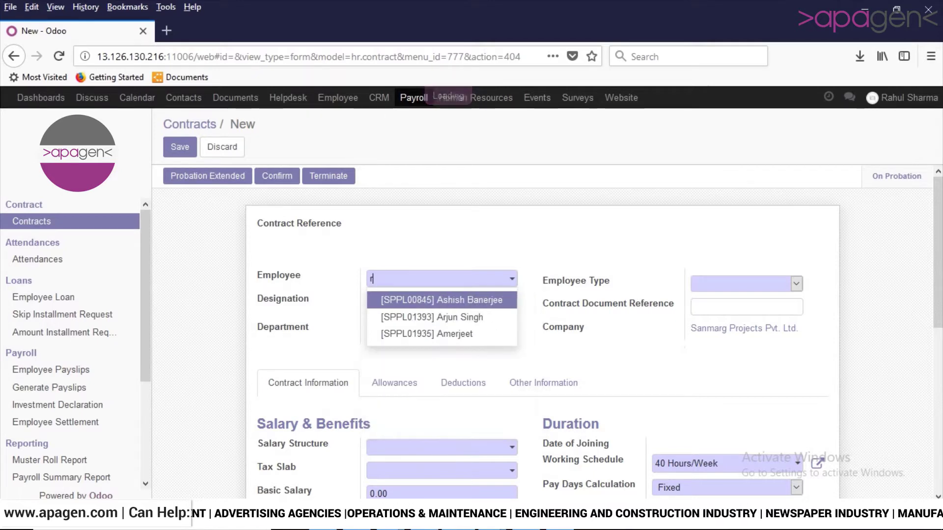
pyautogui.write('ajat')
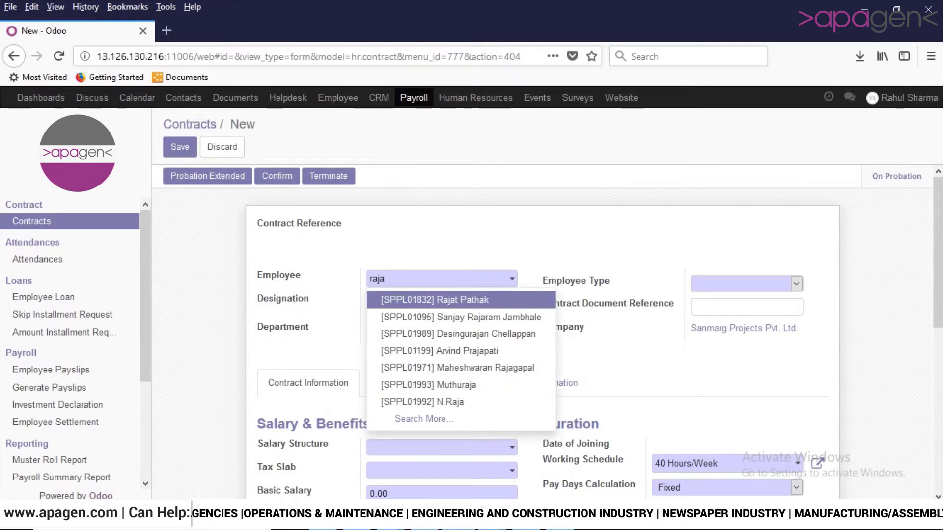
pyautogui.press('Down')
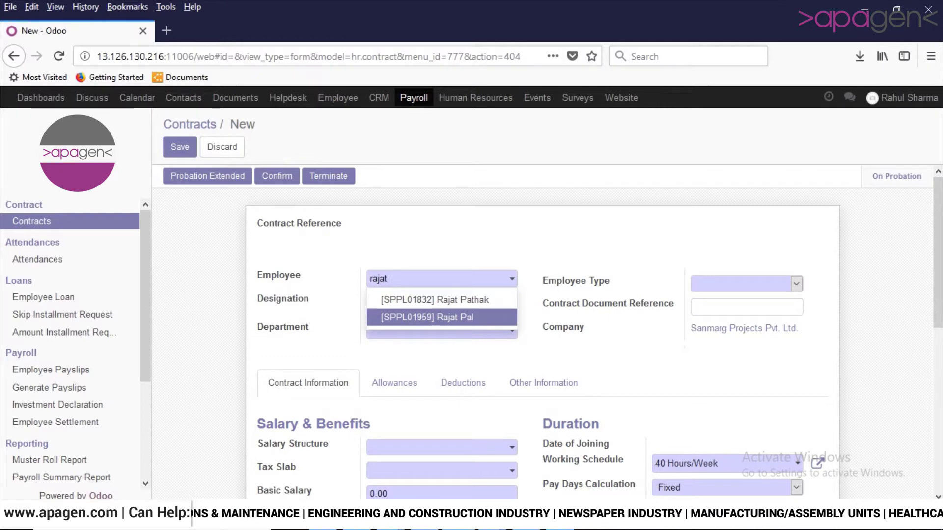
pyautogui.press('Return')
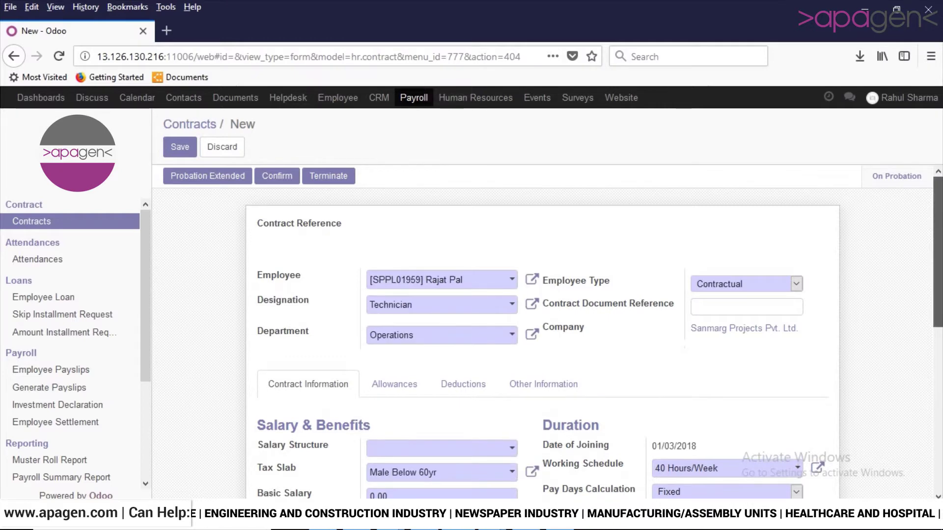
pyautogui.scroll(-2, 542, 331)
pyautogui.scroll(2, 543, 332)
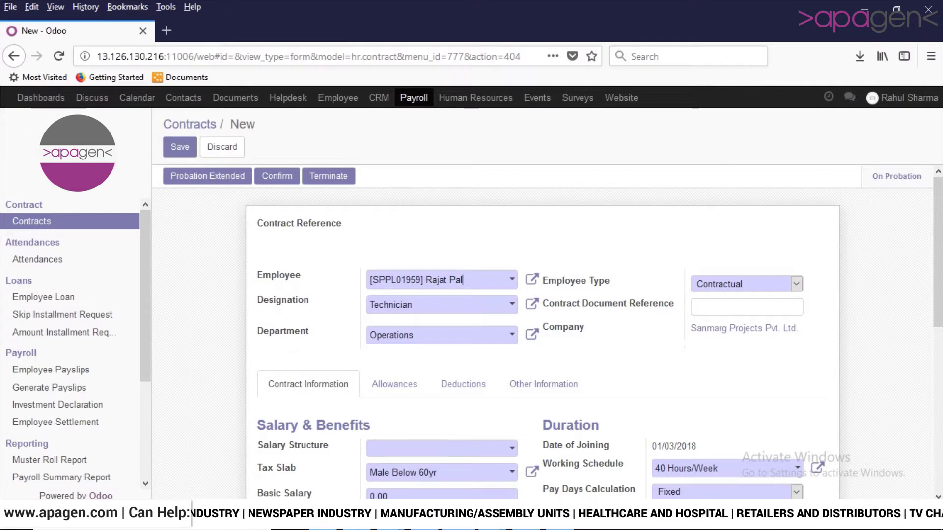
# - Set the contract's salary structure to GAIL NCR - O&M Region 1
pyautogui.scroll(-1, 547, 305)
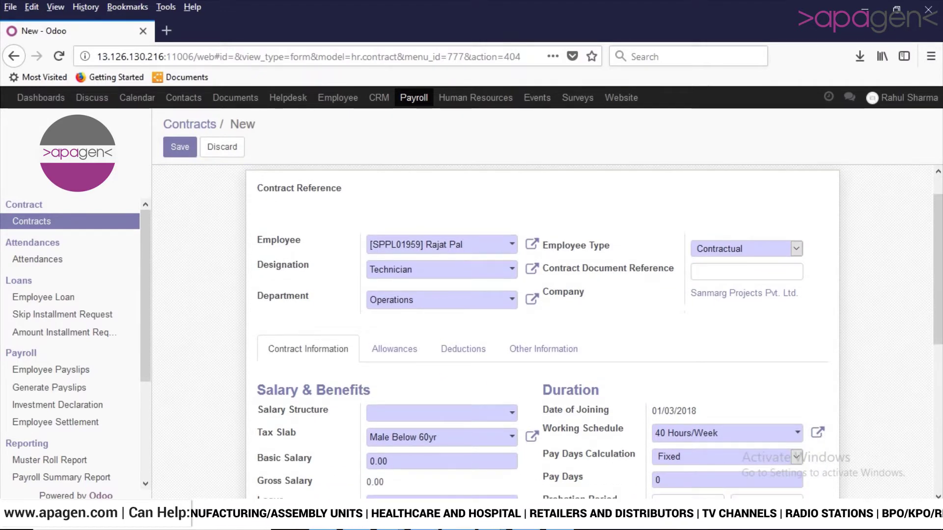
pyautogui.click(727, 272)
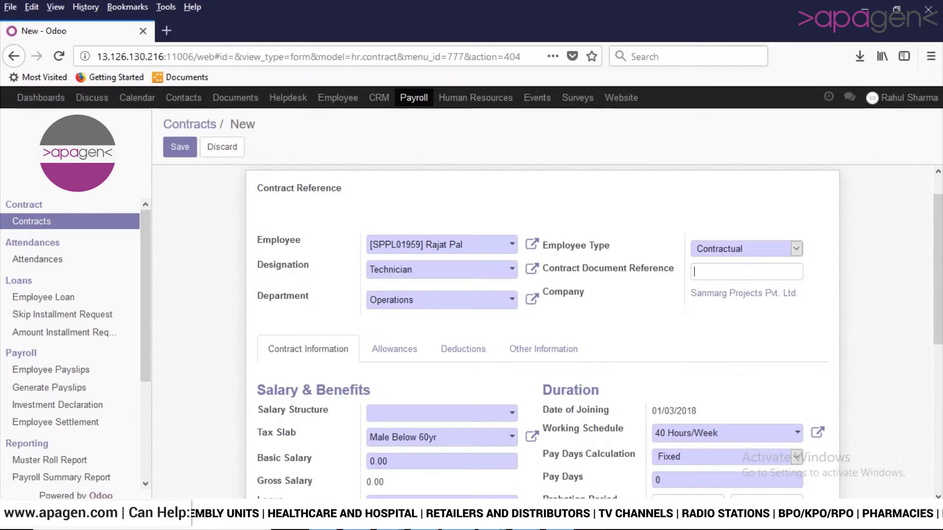
pyautogui.scroll(-2, 547, 320)
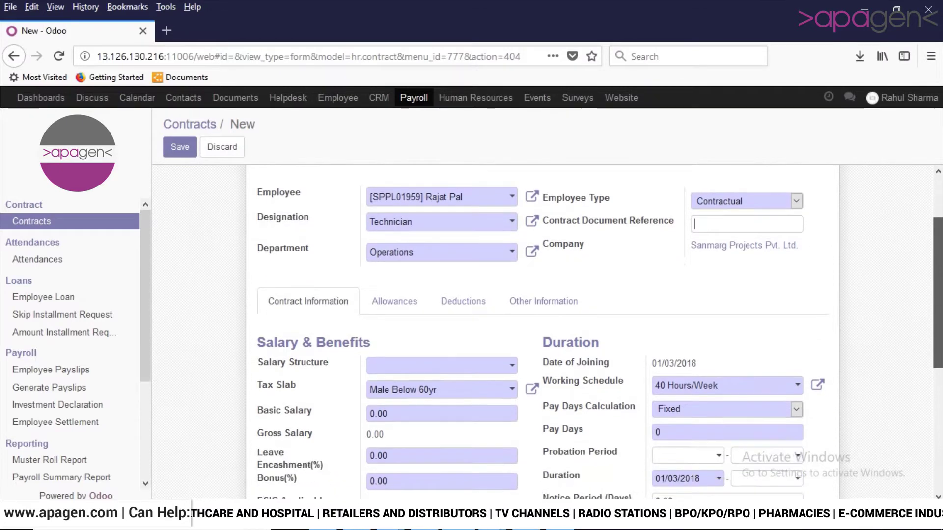
pyautogui.scroll(1, 547, 319)
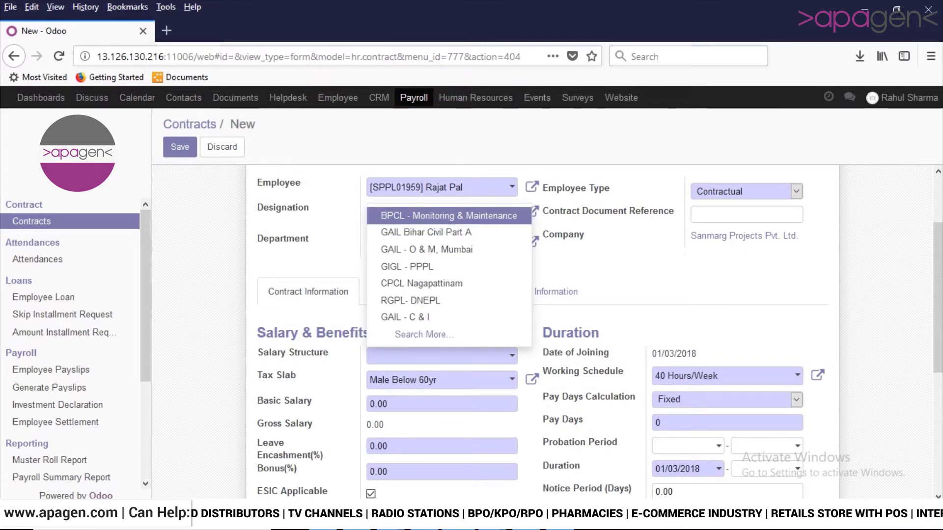
pyautogui.write('gail')
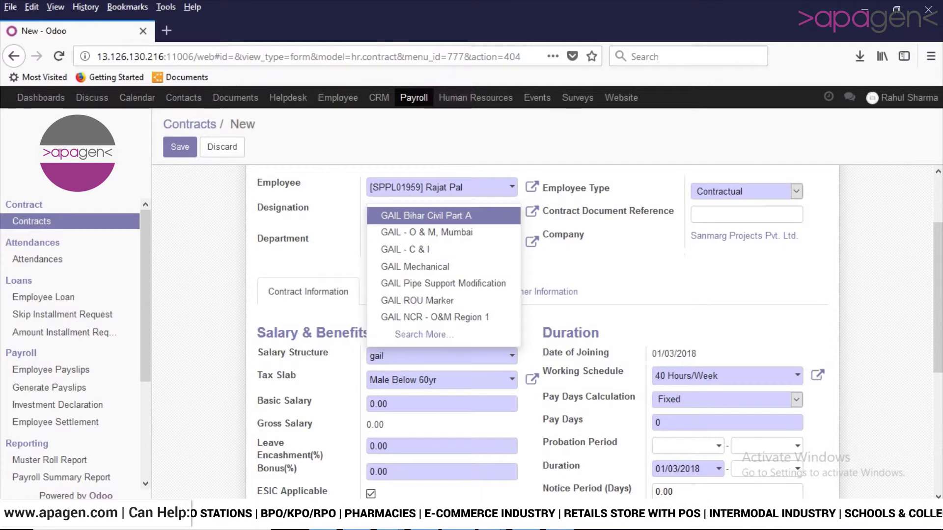
pyautogui.write(' nc')
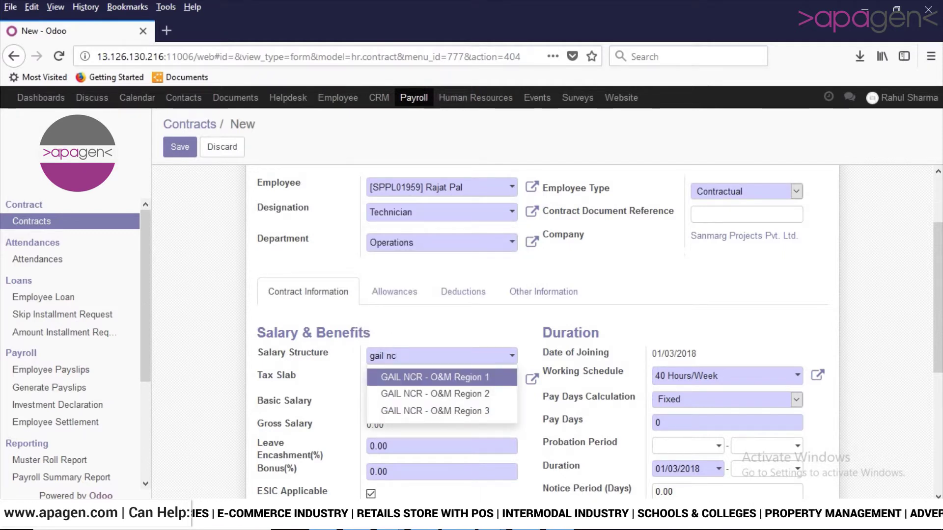
pyautogui.press('Return')
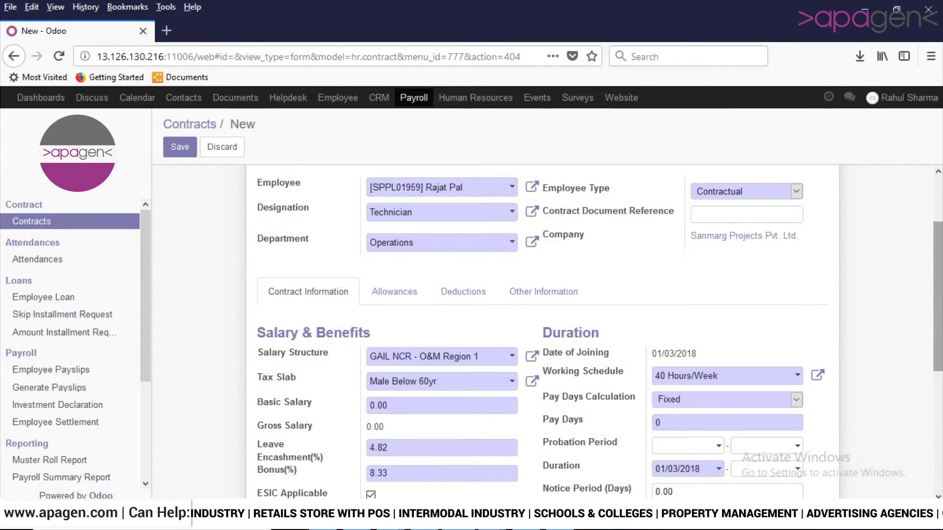
# - Set the basic salary in the Salary & Benefits section to 12000
pyautogui.scroll(-1, 600, 320)
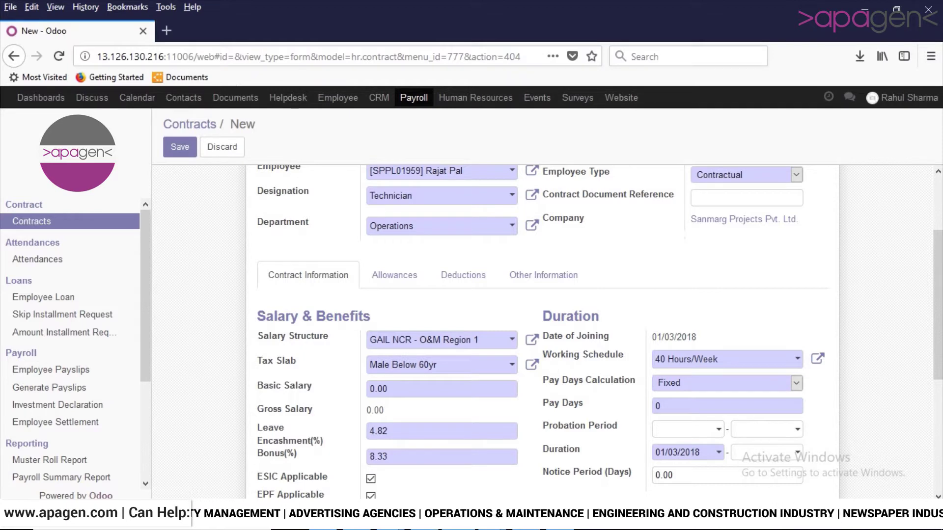
pyautogui.click(388, 389)
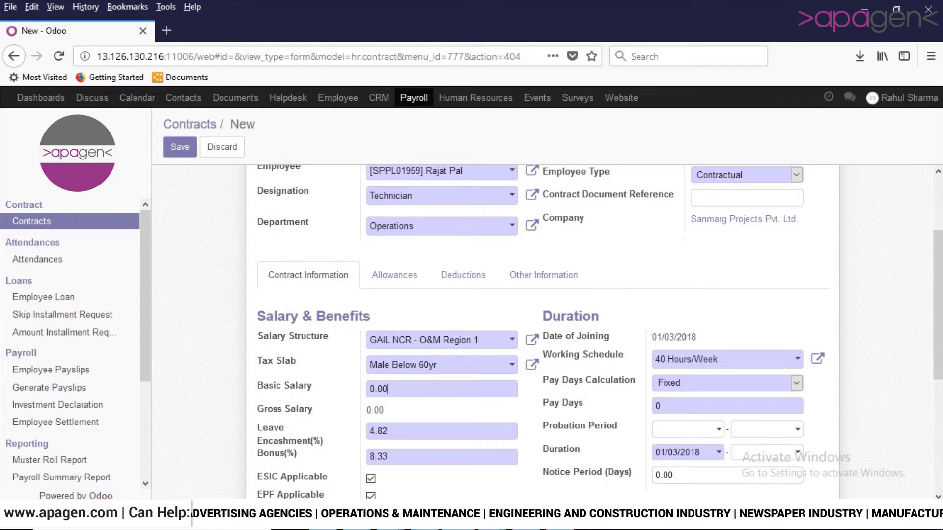
pyautogui.press('BackSpace')
pyautogui.press('BackSpace')
pyautogui.press('BackSpace')
pyautogui.press('BackSpace')
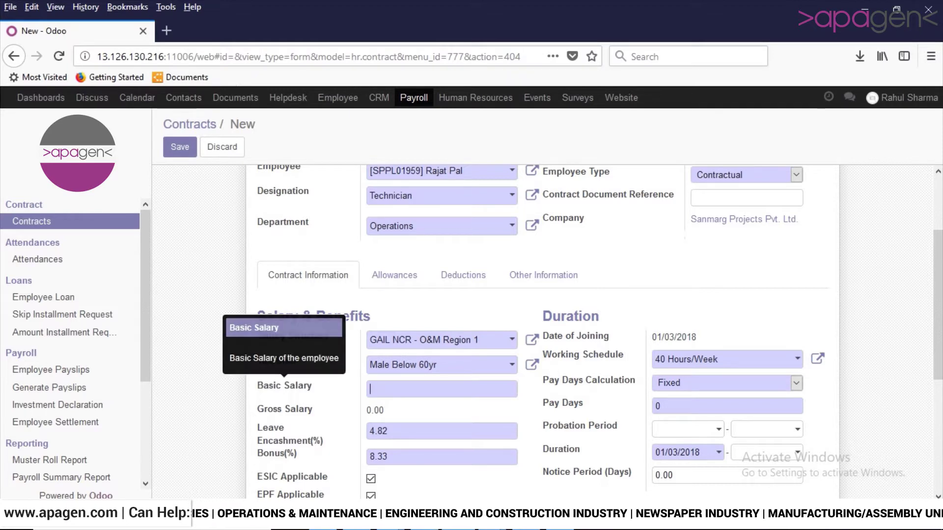
pyautogui.write('1200')
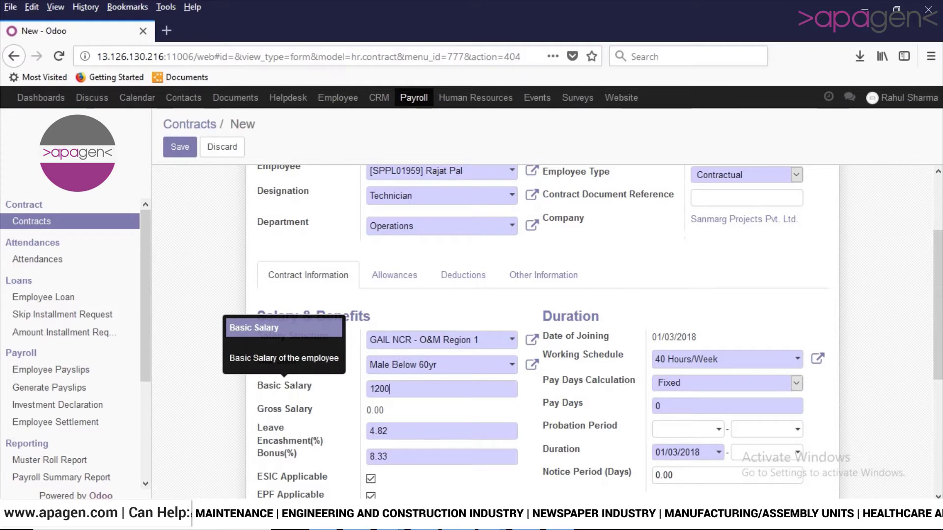
pyautogui.write('0')
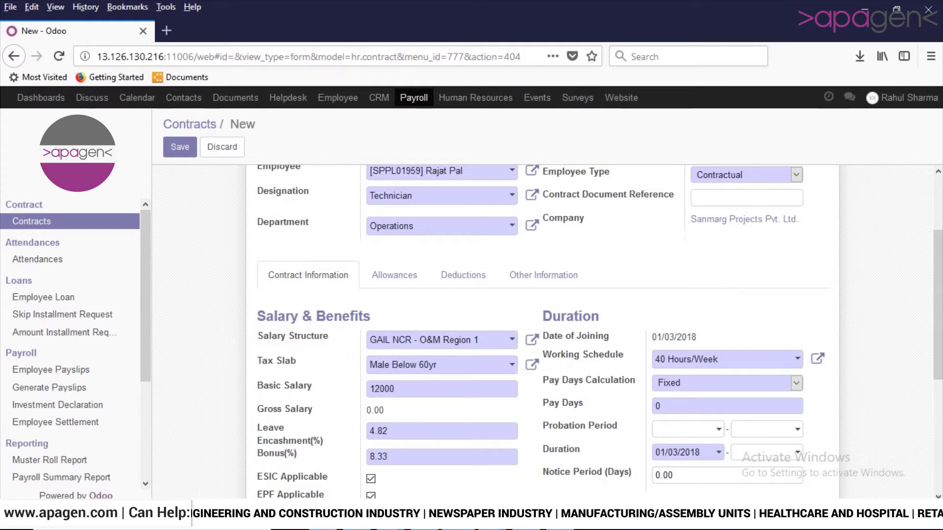
# - Choose 40 Hours/Week as the contract's working schedule
pyautogui.scroll(-2, 543, 319)
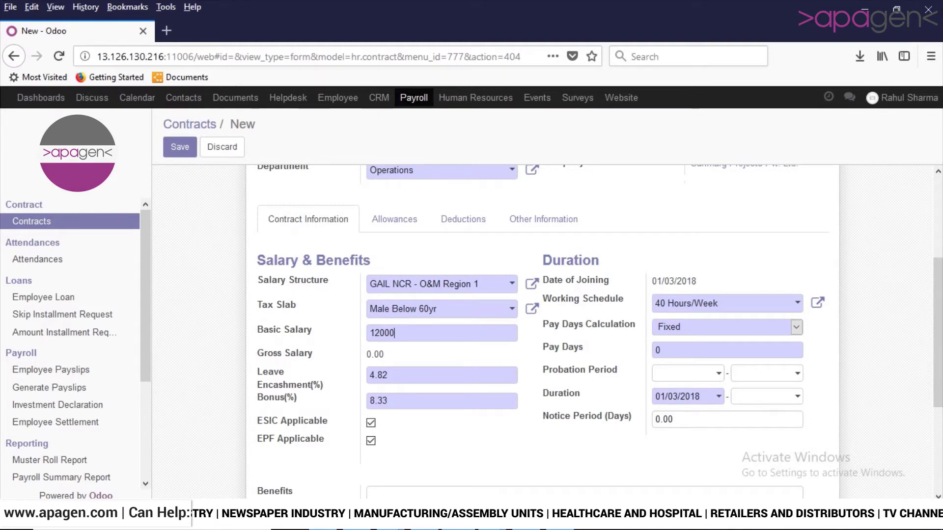
pyautogui.click(722, 303)
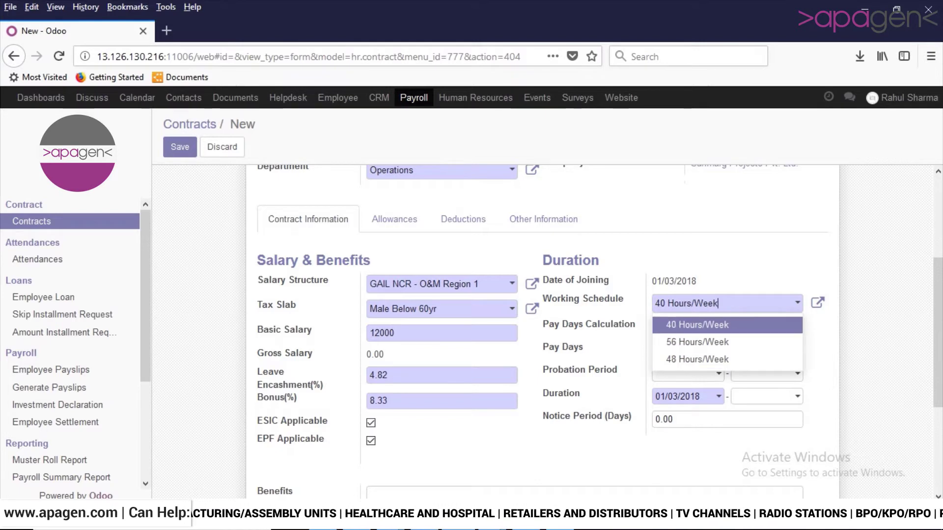
pyautogui.press('Return')
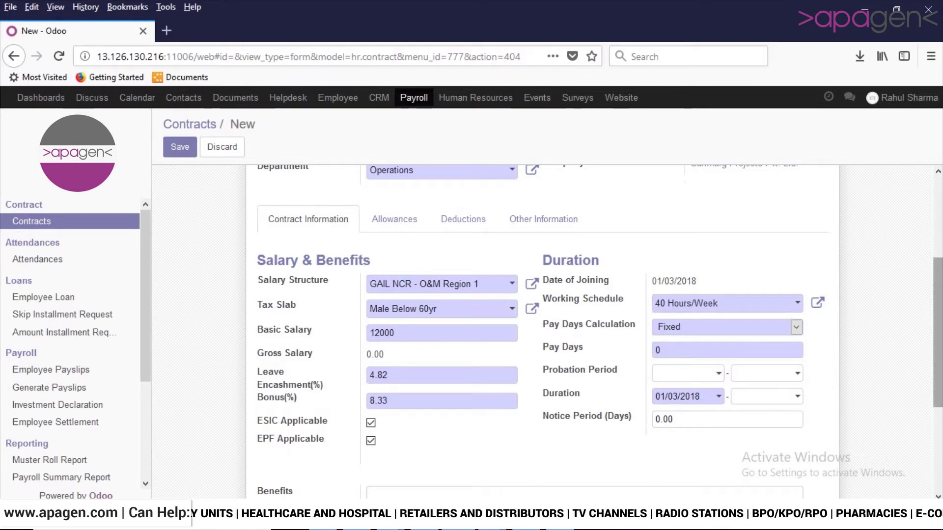
# - Use the Fixed pay days calculation and set the contract's pay days to 18
pyautogui.scroll(-1, 540, 304)
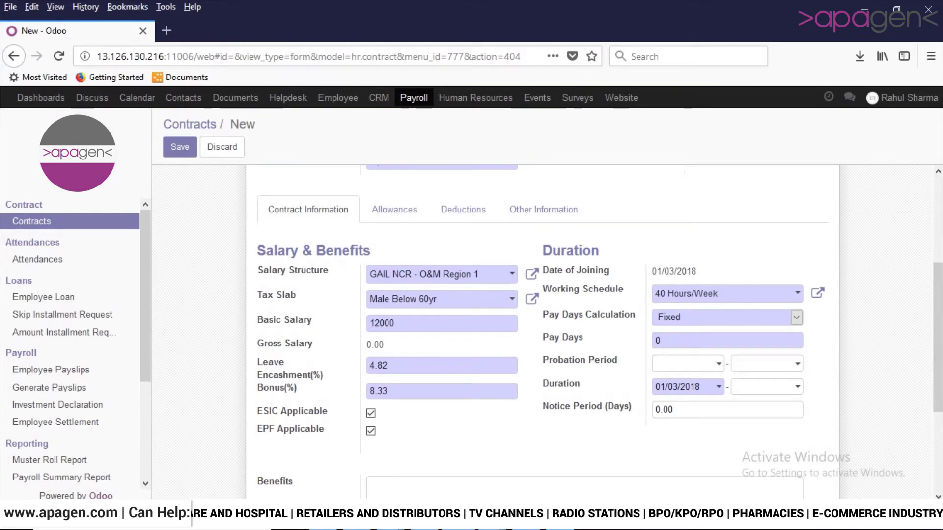
pyautogui.click(796, 317)
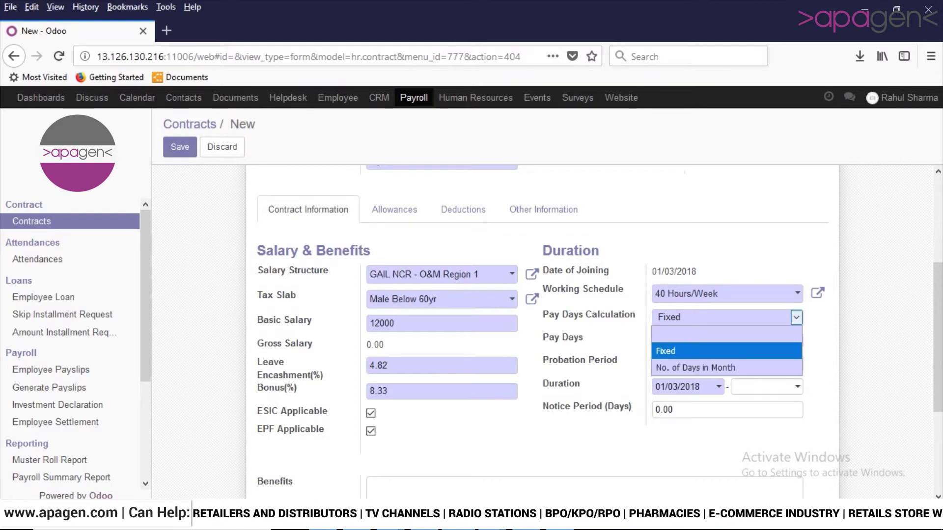
pyautogui.press('Down')
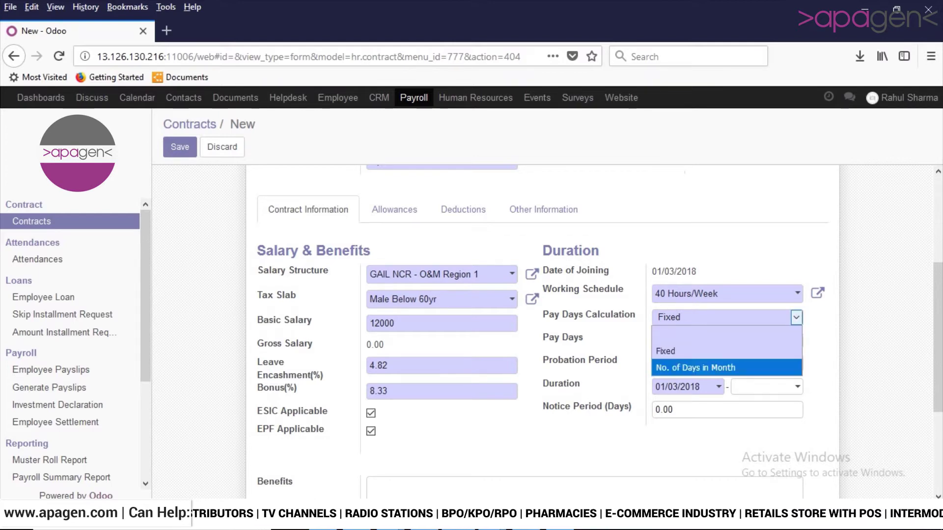
pyautogui.press('Tab')
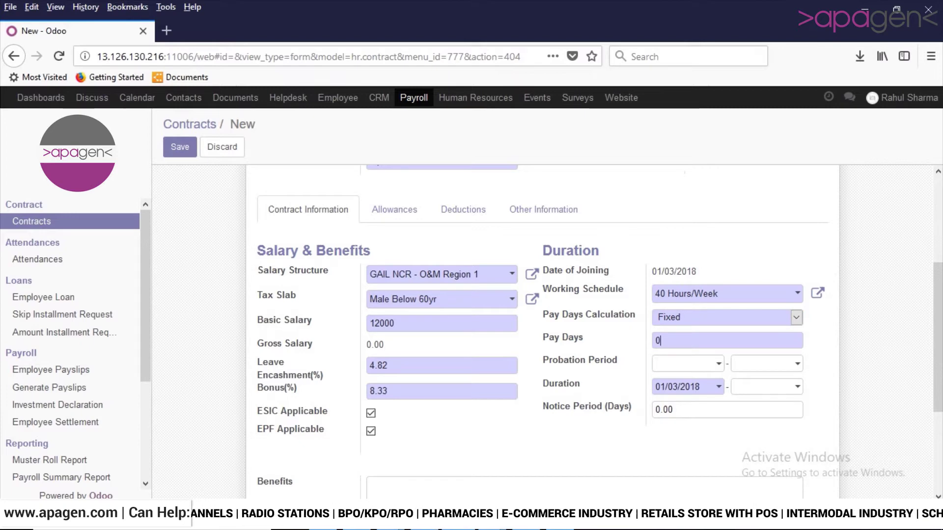
pyautogui.press('BackSpace')
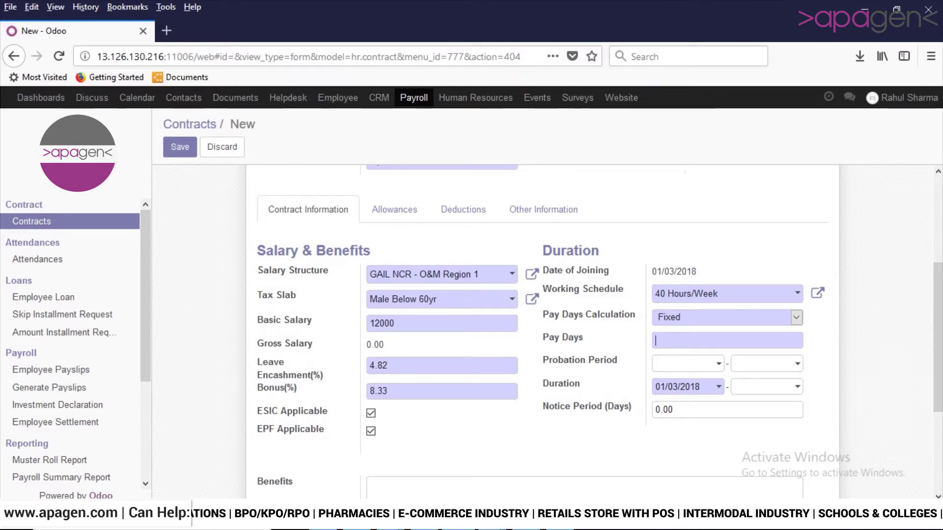
pyautogui.write('1')
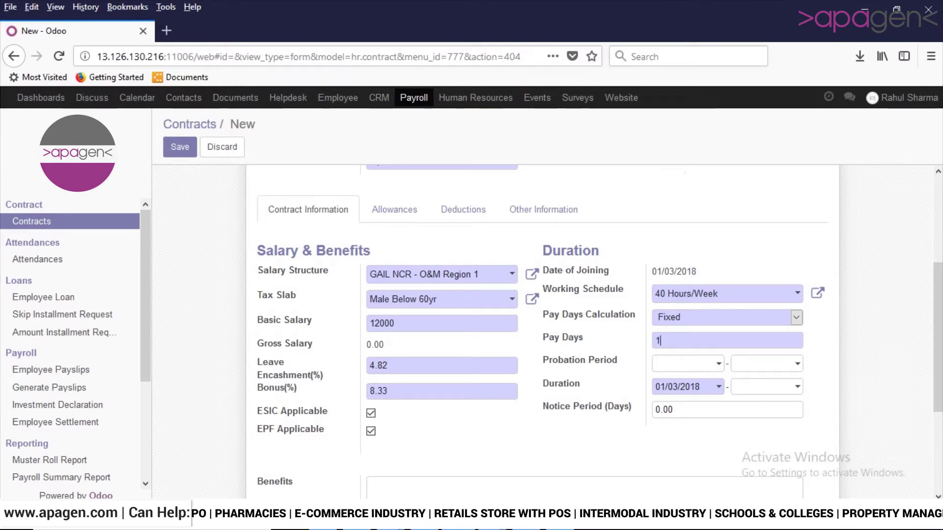
pyautogui.write('8')
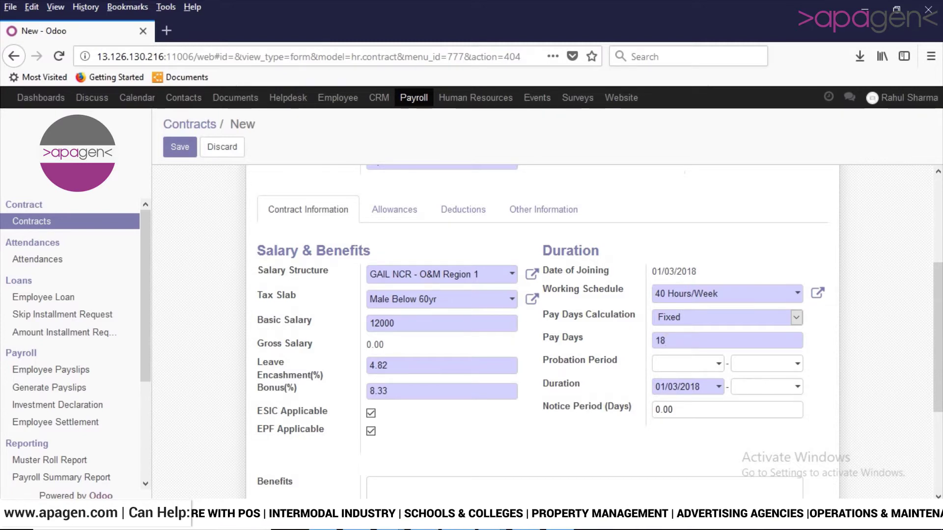
# - Set the contract's notice period to 60 days
pyautogui.scroll(-1, 599, 318)
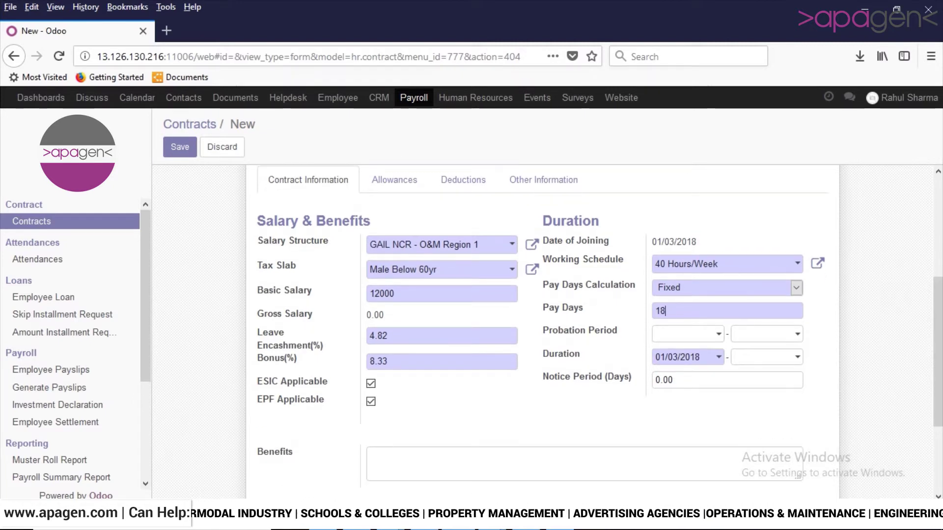
pyautogui.moveTo(674, 380); pyautogui.dragTo(654, 381)
pyautogui.press('BackSpace')
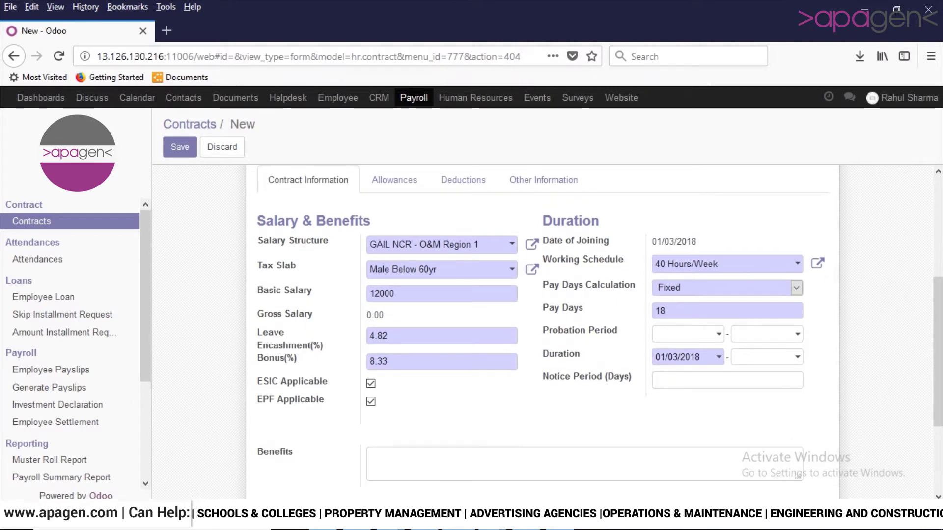
pyautogui.write('60')
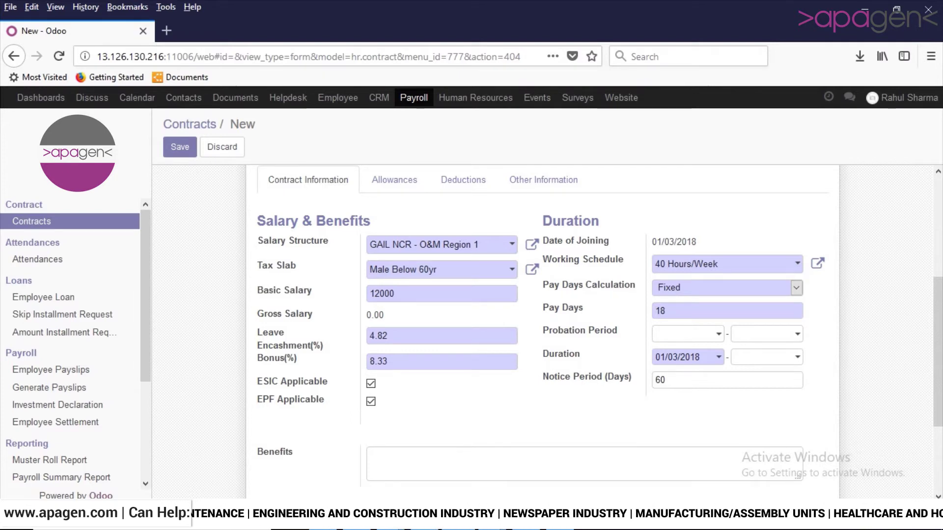
# - Review the contract form from the employee details through the salary and duration fields to Benefits and Contract Closure Notes
pyautogui.scroll(-5, 545, 314)
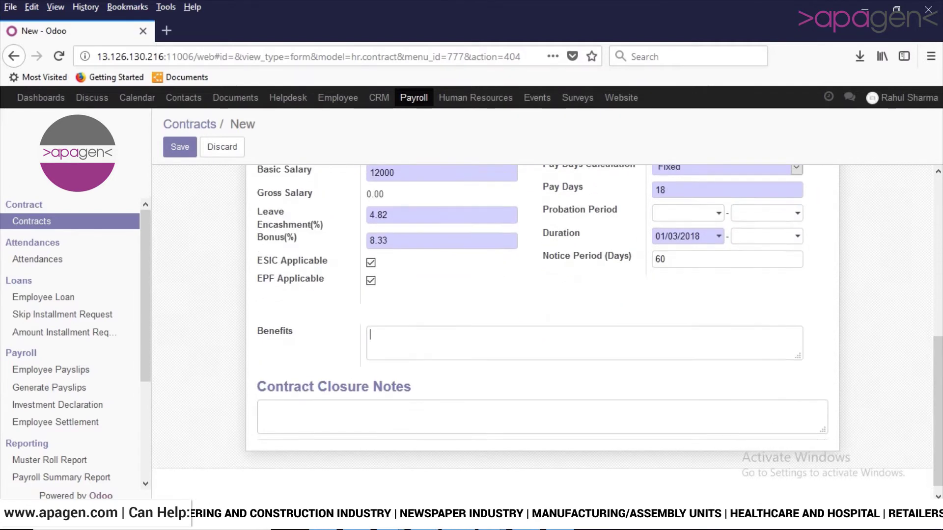
pyautogui.moveTo(412, 387); pyautogui.dragTo(293, 387)
pyautogui.click(294, 387)
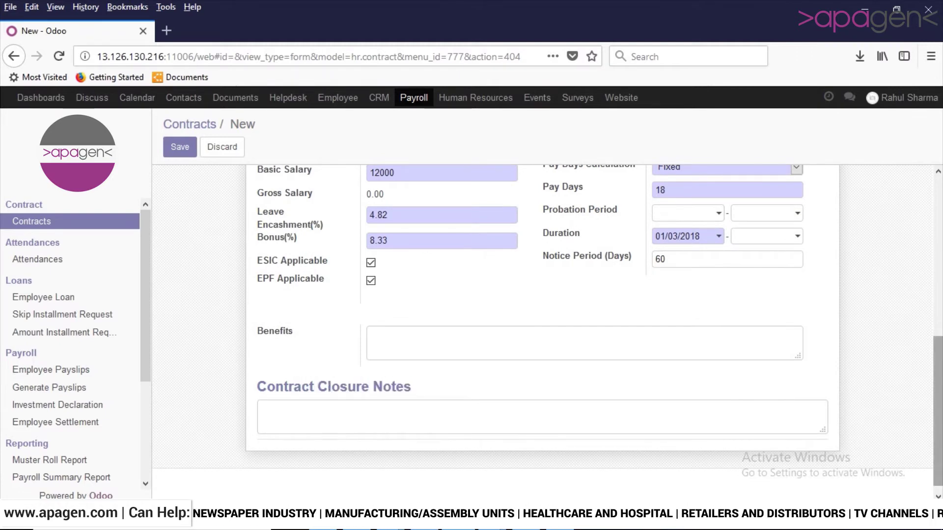
pyautogui.scroll(10, 545, 314)
pyautogui.scroll(2, 545, 314)
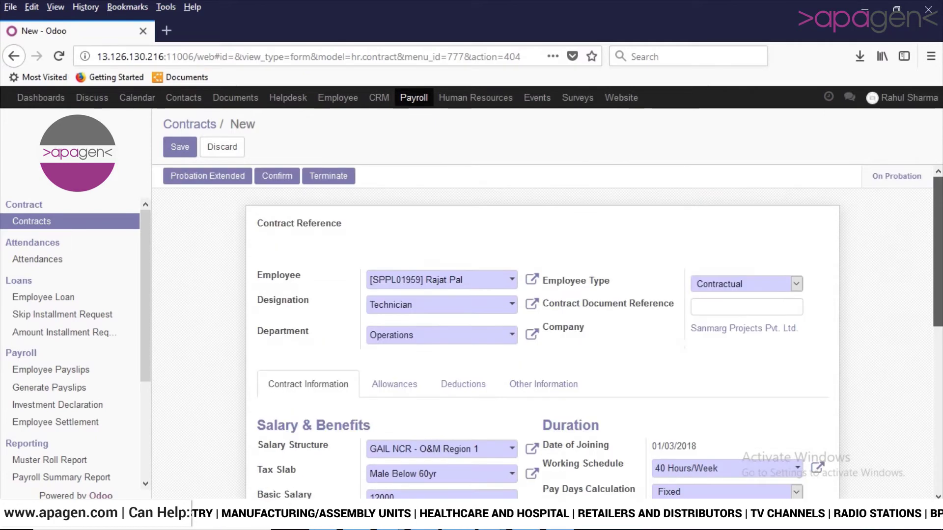
pyautogui.scroll(-3, 545, 314)
pyautogui.scroll(-6, 395, 384)
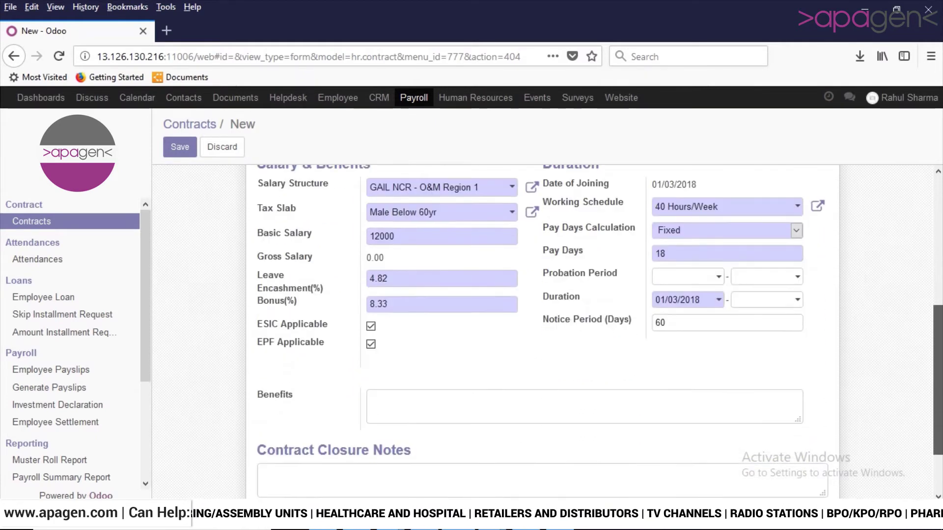
pyautogui.scroll(11, 394, 384)
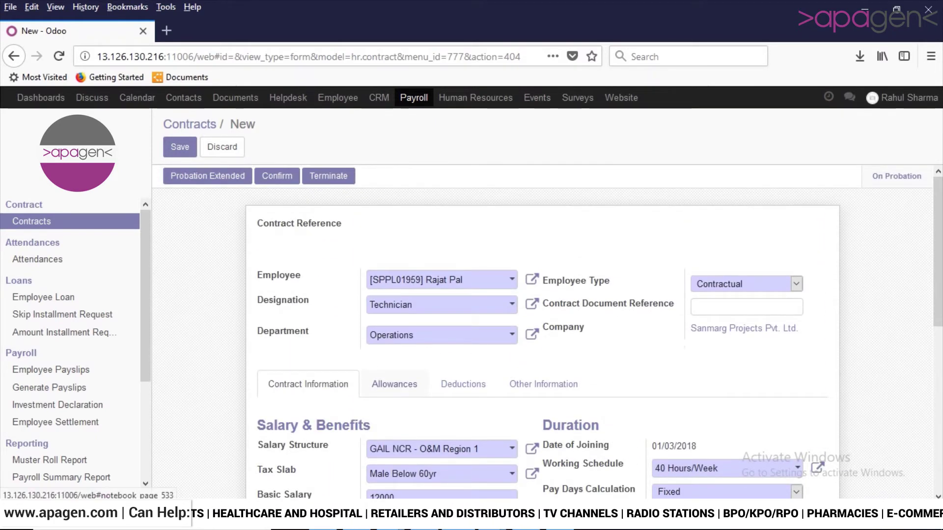
# - Set the Standard Deduction Allowance amount to 500 in the contract's allowances
pyautogui.click(394, 384)
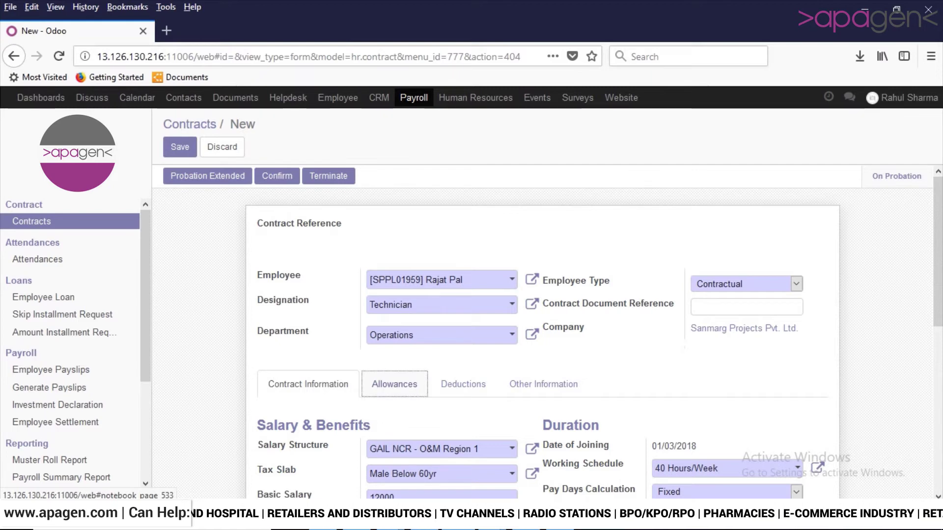
pyautogui.click(463, 384)
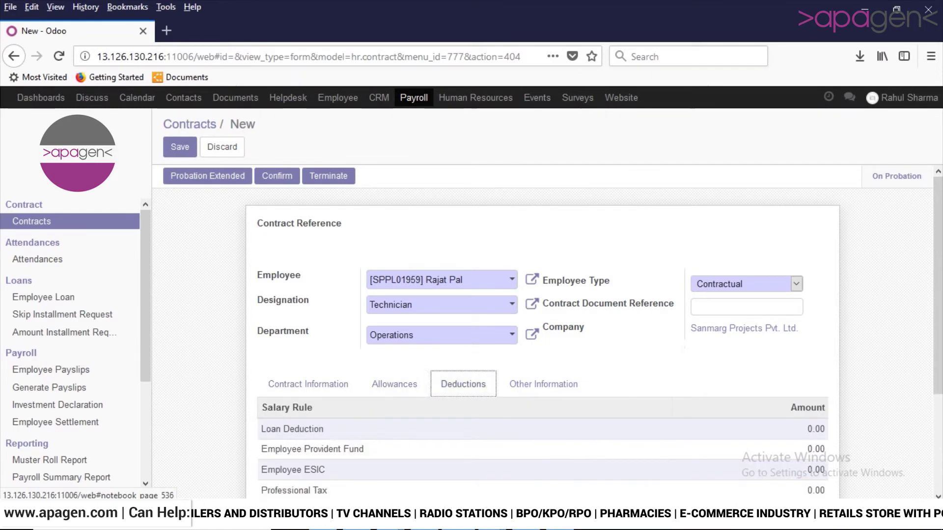
pyautogui.click(395, 385)
pyautogui.scroll(-3, 542, 334)
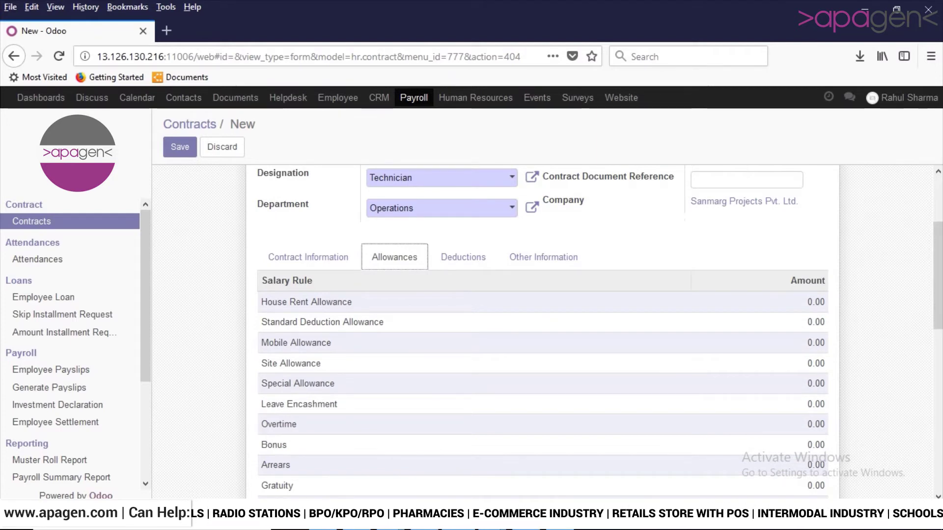
pyautogui.click(815, 323)
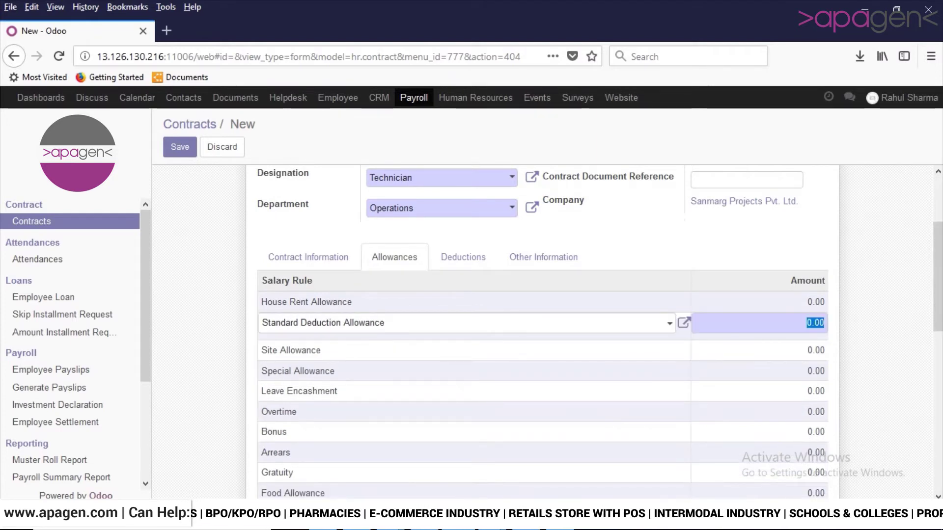
pyautogui.press('BackSpace')
pyautogui.write('5')
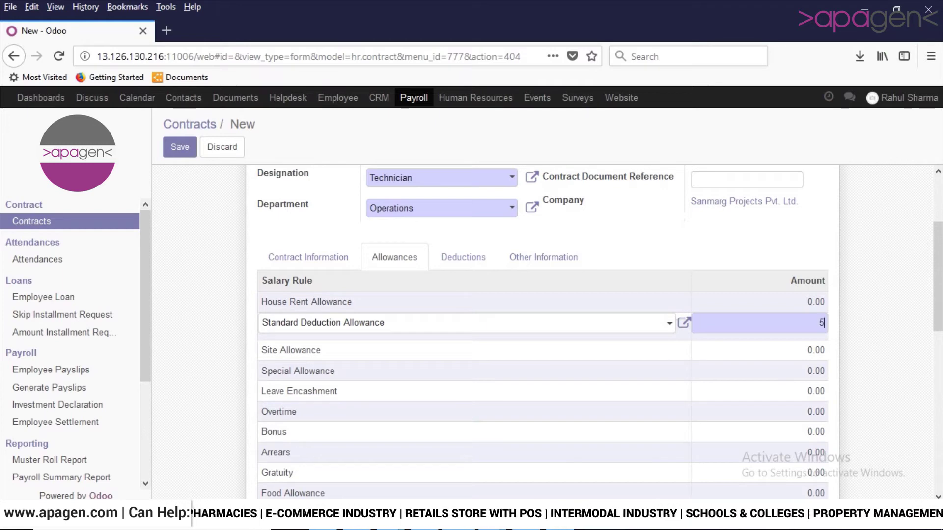
pyautogui.write('00')
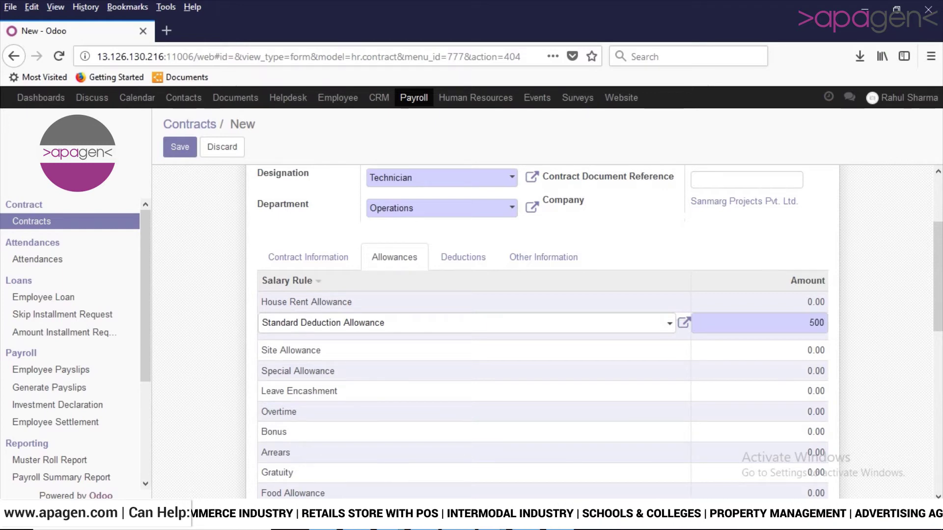
# - Set the Employee Provident Fund amount to 200 in the contract's deductions
pyautogui.click(463, 257)
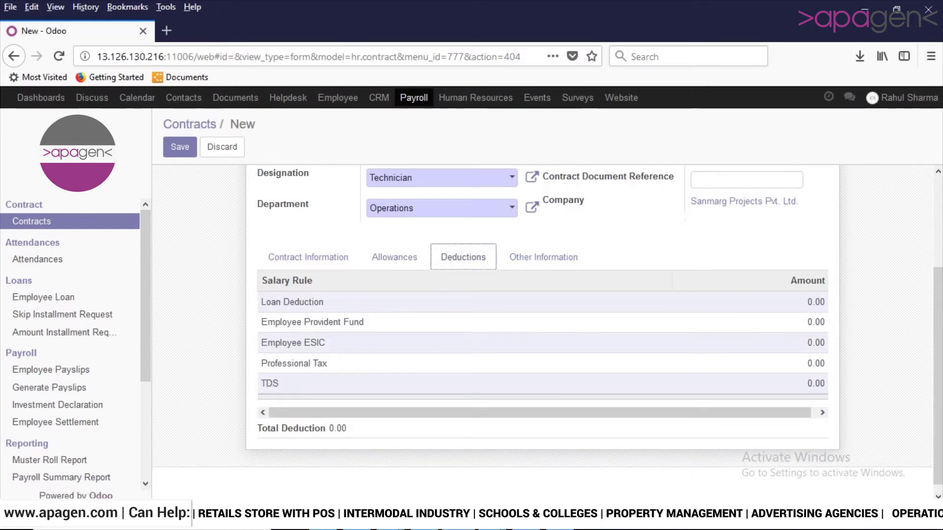
pyautogui.click(785, 322)
pyautogui.write('200')
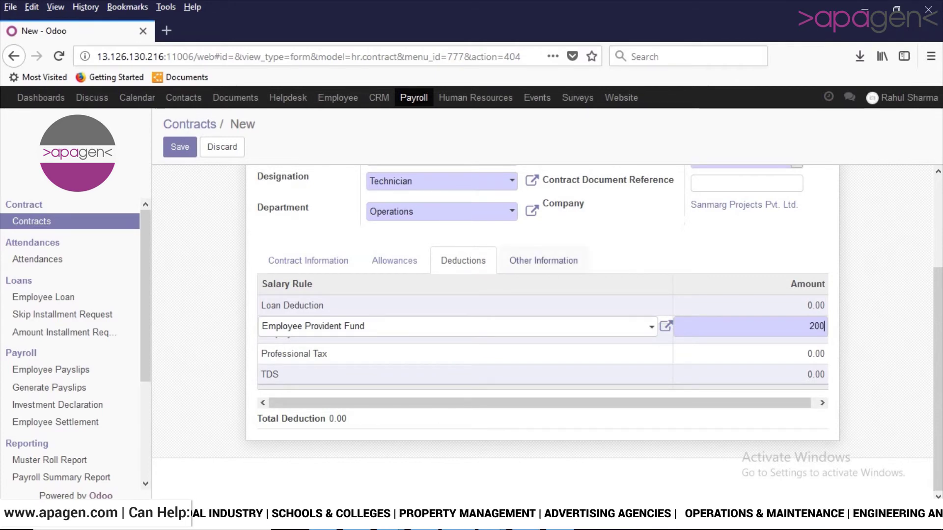
# - Choose Salary Journal (INR) as the salary journal in the contract's accounting information
pyautogui.click(543, 260)
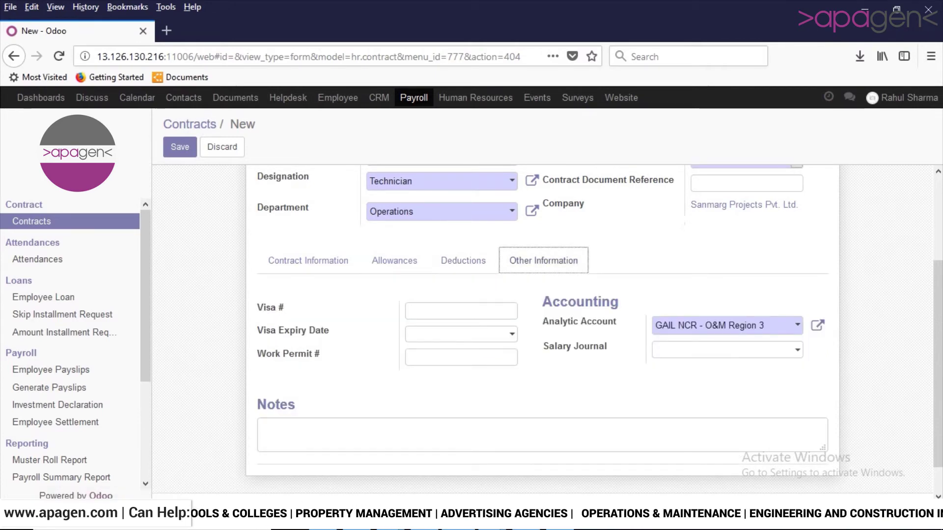
pyautogui.click(727, 350)
pyautogui.write('salar')
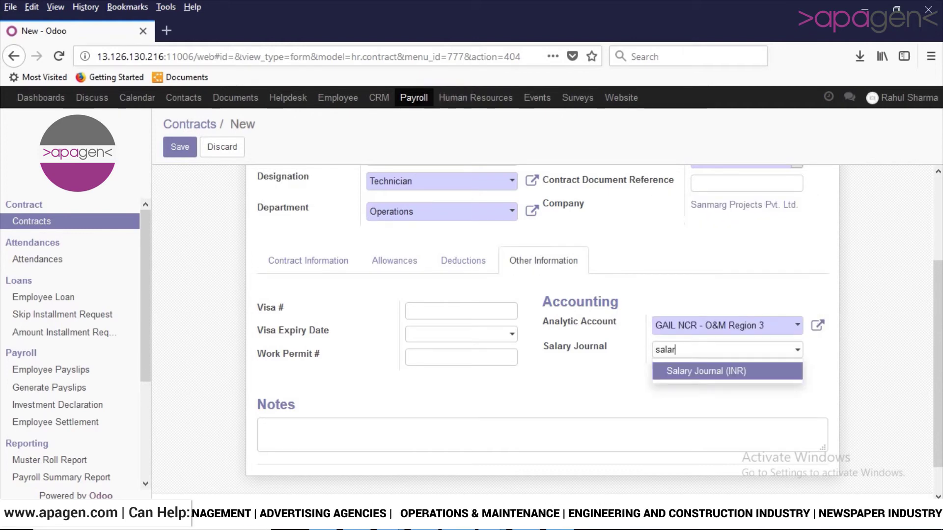
pyautogui.press('Return')
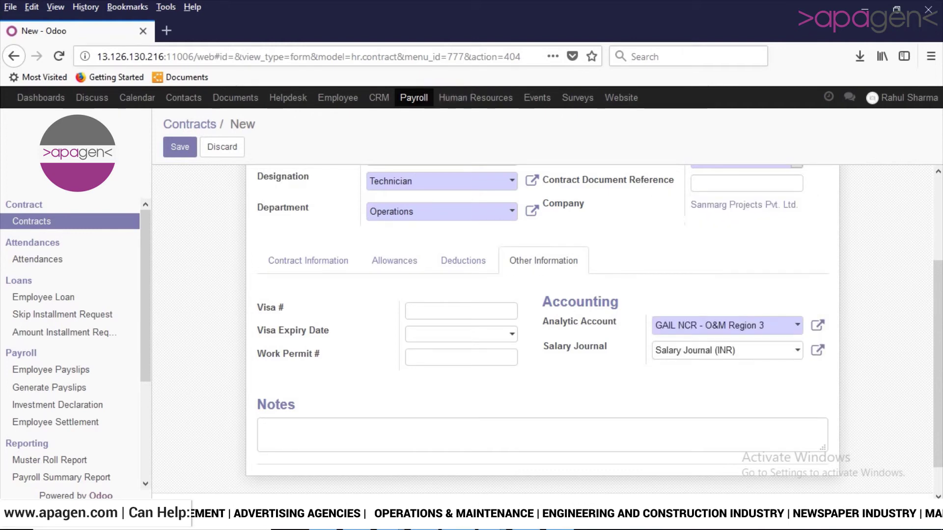
pyautogui.scroll(-1, 540, 319)
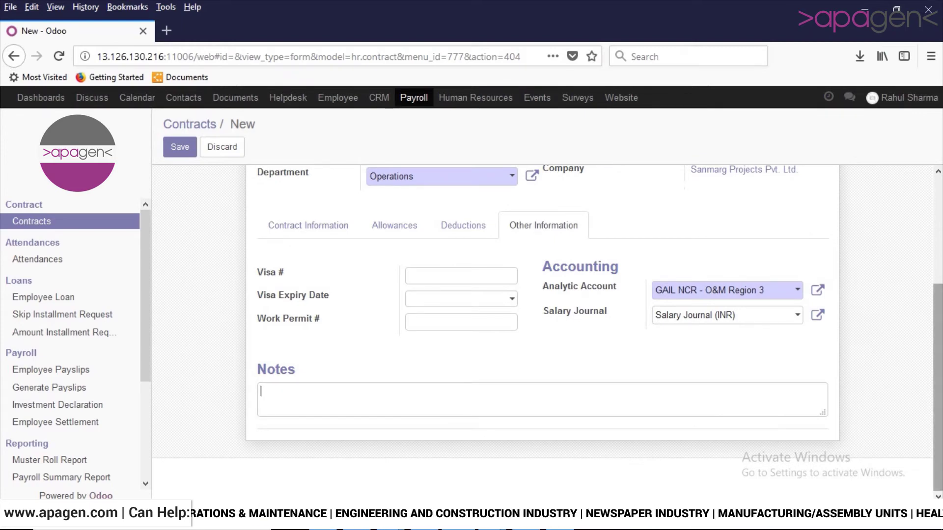
# - Return to the main contract information, save the new contract and look over the saved record
pyautogui.scroll(5, 540, 320)
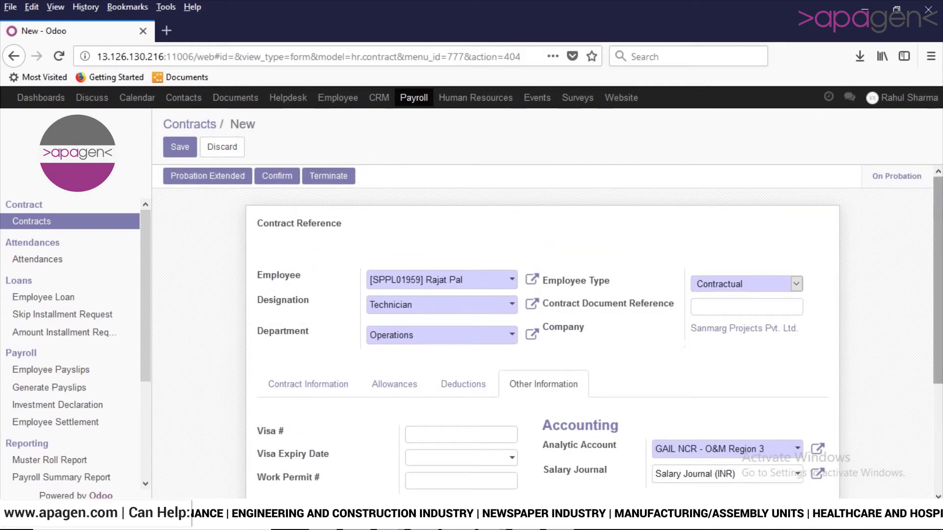
pyautogui.click(308, 384)
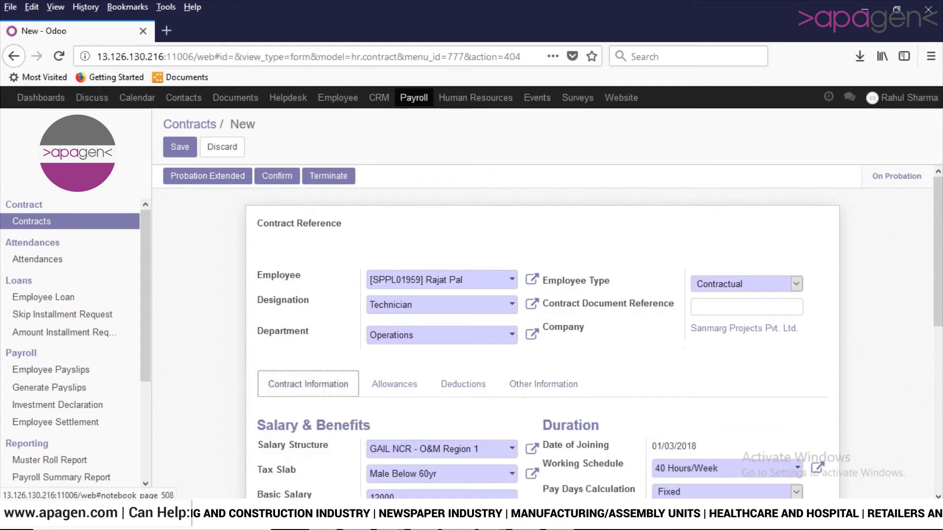
pyautogui.click(179, 147)
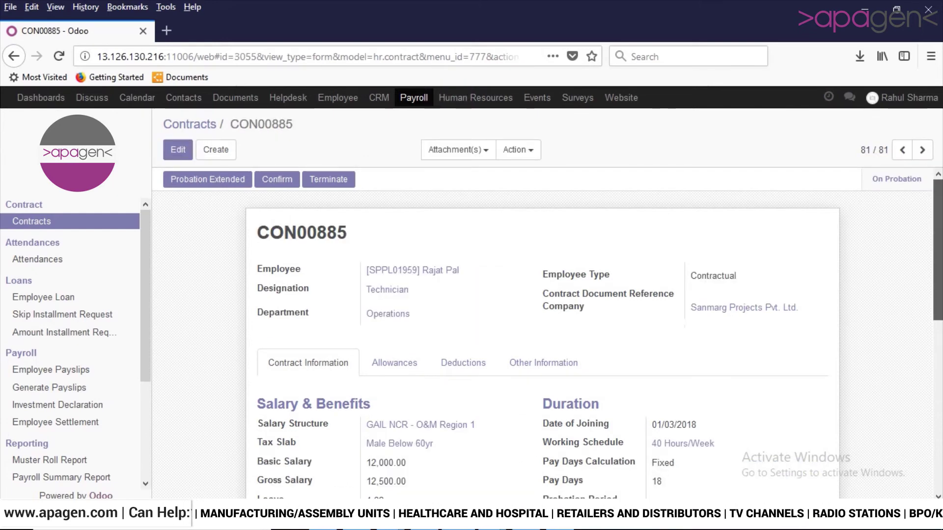
pyautogui.scroll(-3, 543, 314)
pyautogui.scroll(3, 542, 314)
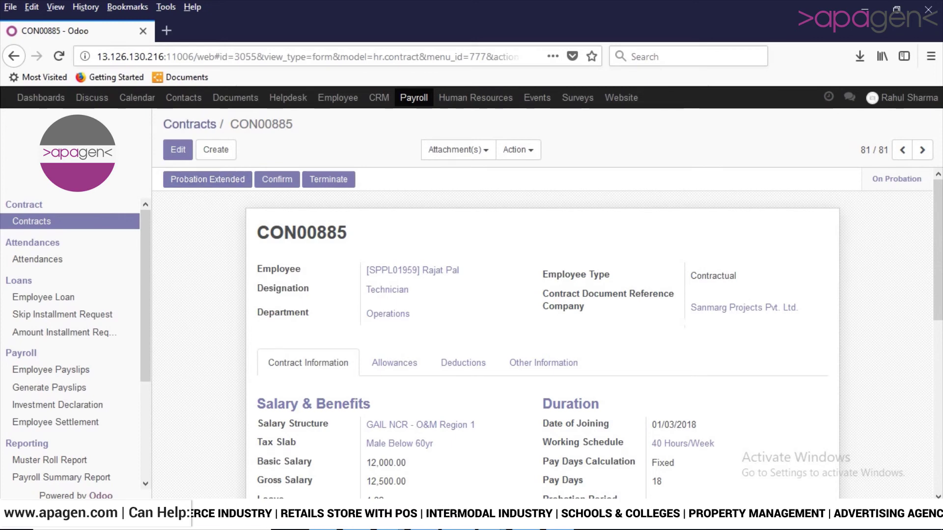
# - Go back to the list of all contracts and look through its employee, salary and status entries
pyautogui.click(189, 124)
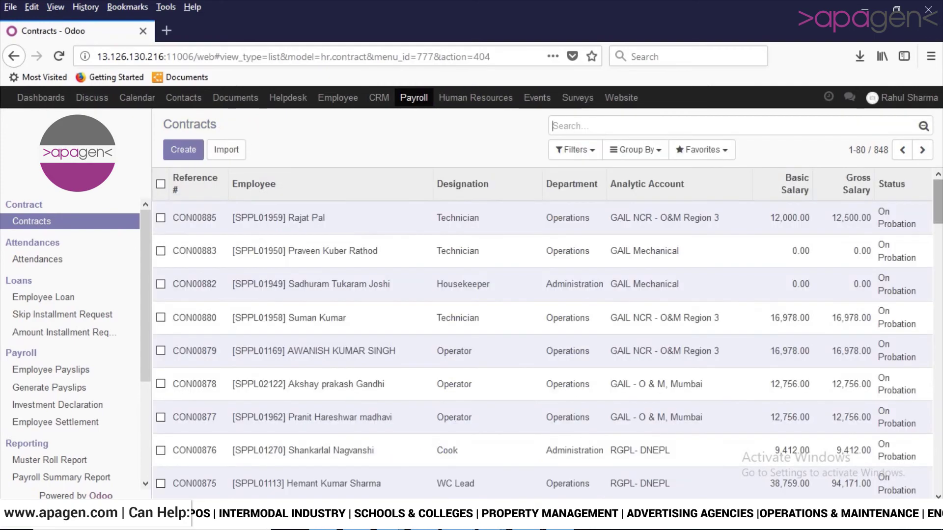
pyautogui.scroll(-8, 540, 333)
pyautogui.scroll(8, 540, 334)
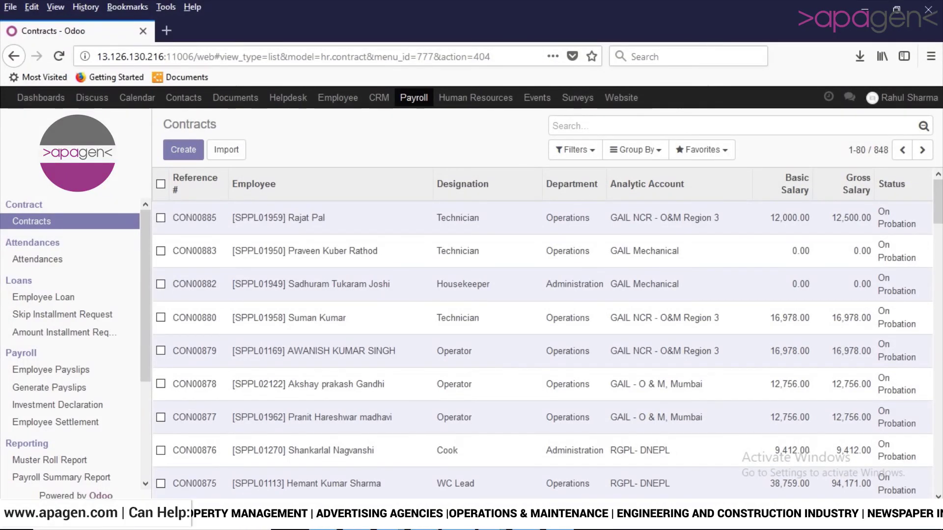
pyautogui.scroll(-1, 540, 334)
pyautogui.scroll(1, 540, 334)
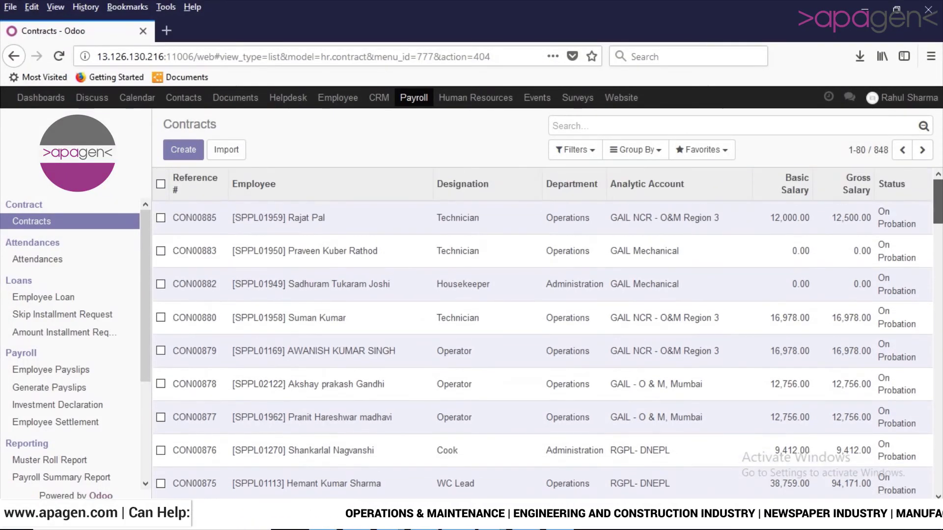
pyautogui.scroll(-1, 540, 334)
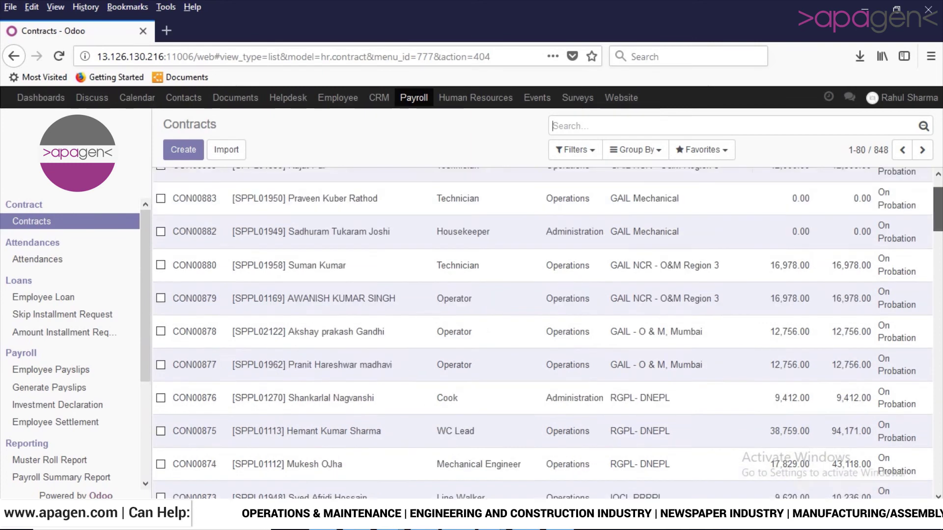
pyautogui.scroll(1, 540, 334)
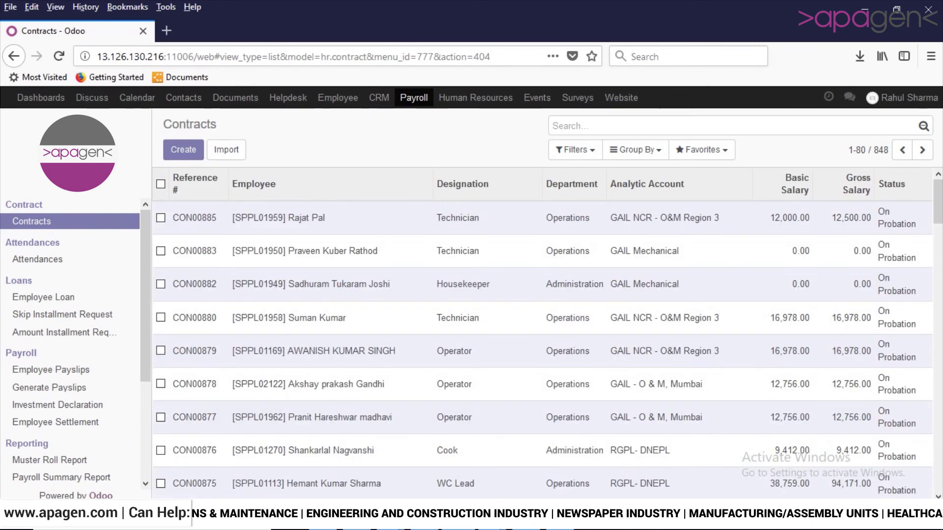